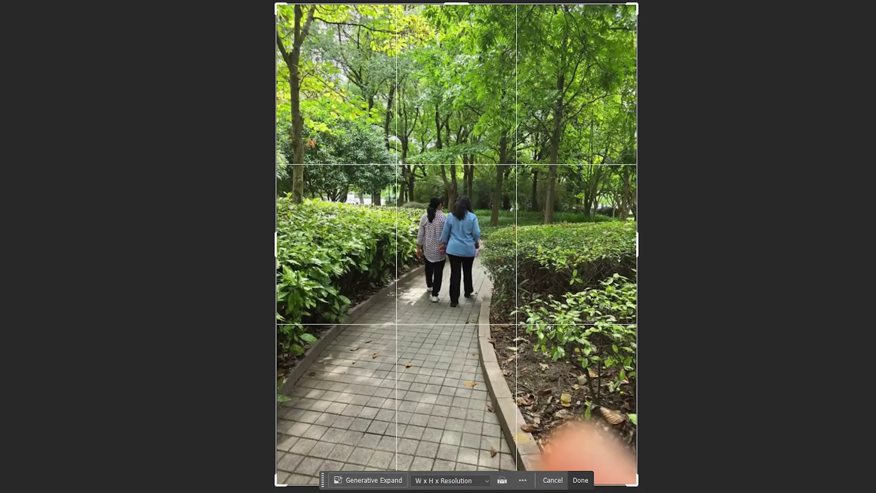
- Reframe the photo to a landscape crop of about 778 × 549 px excluding the blurred finger, and fill the empty areas with Generative Expand without a prompt
{"action": "key", "text": "ctrl+minus"}
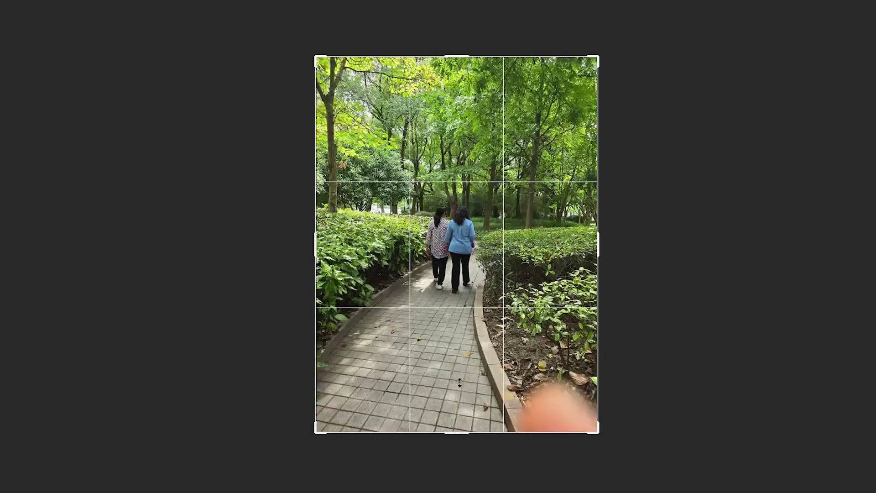
{"action": "left_click_drag", "start_coordinate": [459, 382], "coordinate": [460, 330]}
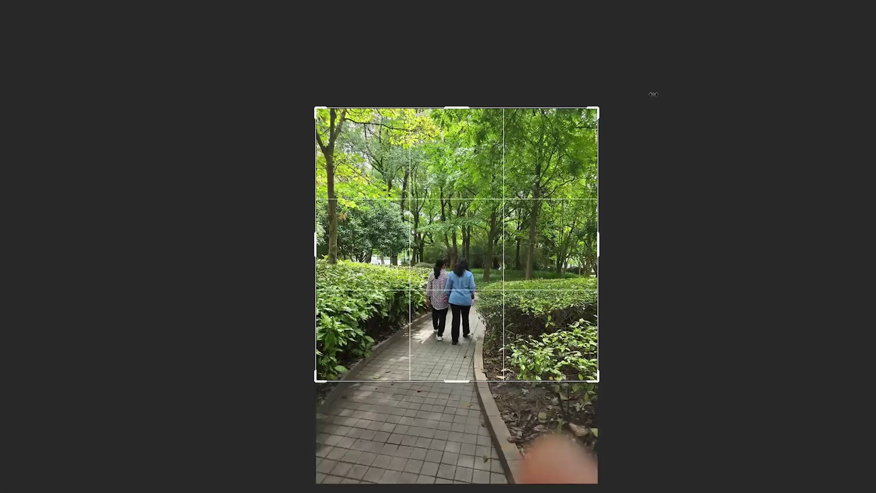
{"action": "left_click_drag", "start_coordinate": [654, 94], "coordinate": [653, 94]}
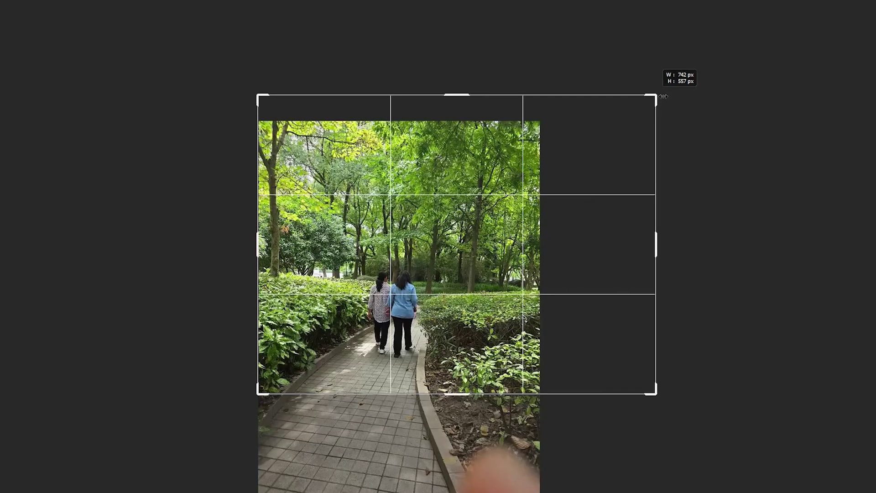
{"action": "left_click_drag", "start_coordinate": [663, 96], "coordinate": [662, 96]}
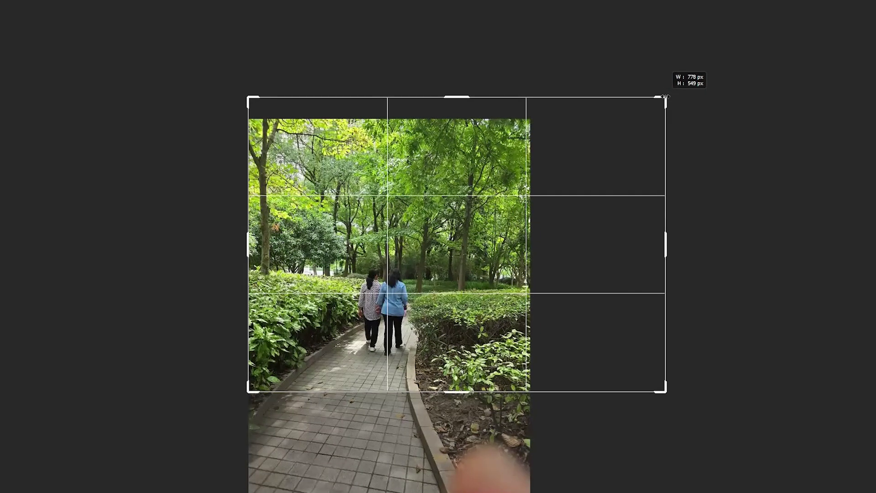
{"action": "left_click_drag", "start_coordinate": [665, 97], "coordinate": [667, 96]}
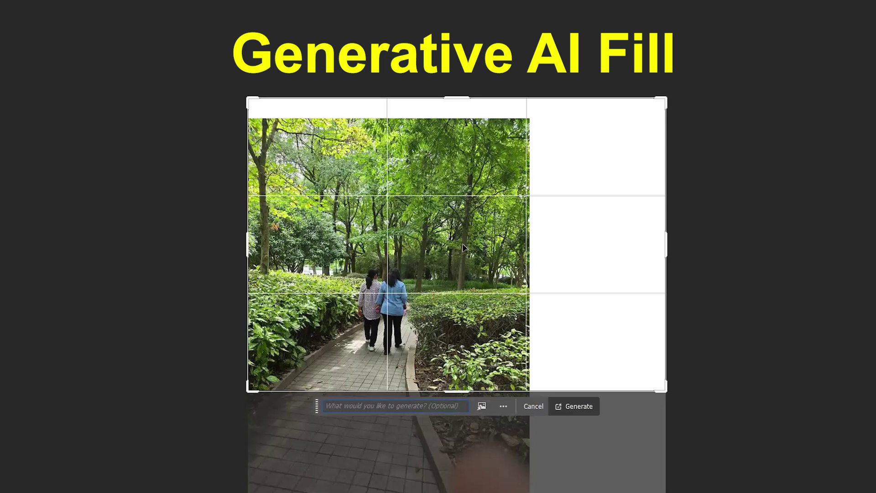
{"action": "key", "text": "Return"}
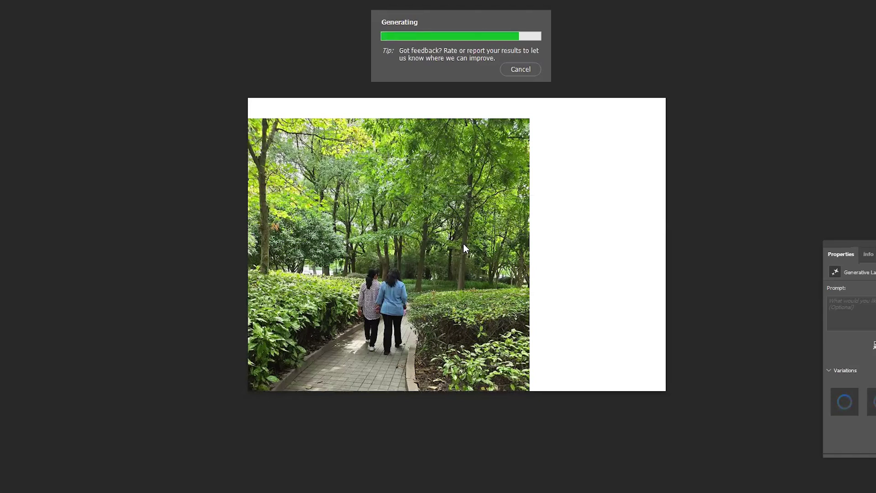
- Compare the generated variations of the landscape image and keep the second one
{"action": "left_click", "coordinate": [782, 287]}
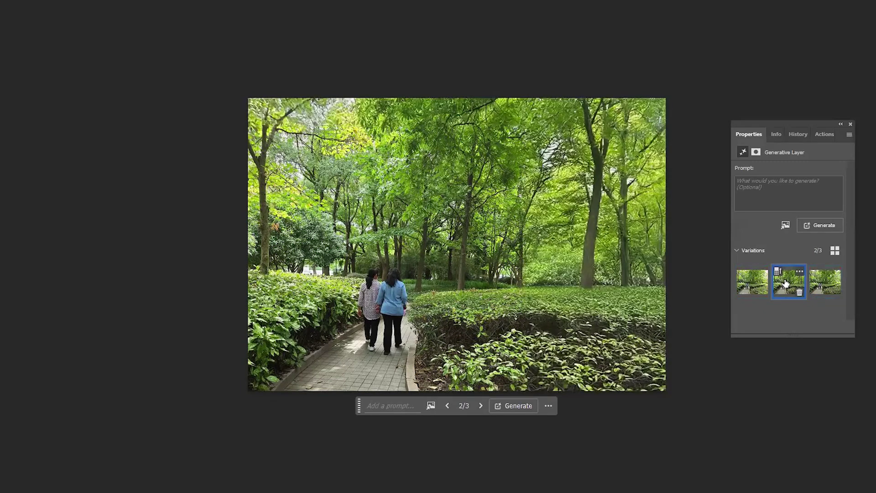
{"action": "left_click", "coordinate": [749, 283]}
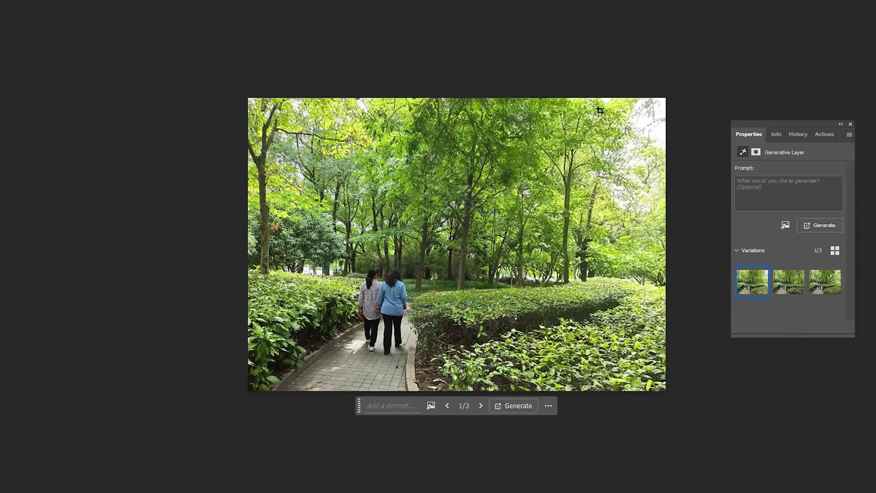
{"action": "left_click", "coordinate": [781, 286]}
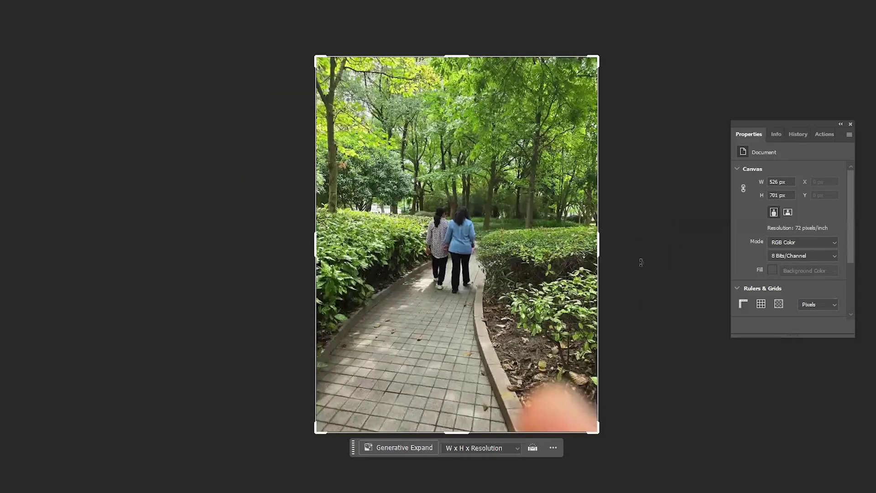
{"action": "key", "text": "ctrl+minus"}
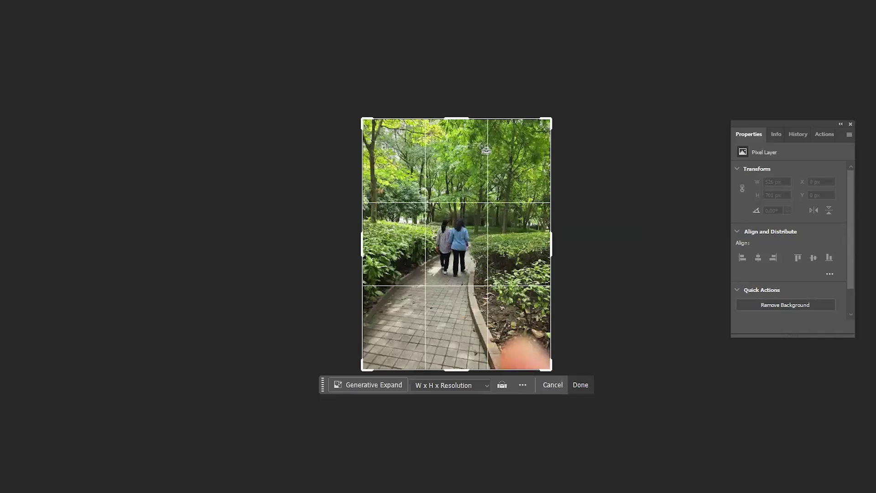
{"action": "left_click_drag", "start_coordinate": [457, 370], "coordinate": [458, 316]}
{"action": "left_click_drag", "start_coordinate": [447, 144], "coordinate": [446, 112]}
{"action": "left_click_drag", "start_coordinate": [551, 250], "coordinate": [606, 251]}
{"action": "left_click_drag", "start_coordinate": [446, 114], "coordinate": [447, 93]}
{"action": "left_click_drag", "start_coordinate": [455, 386], "coordinate": [455, 406]}
{"action": "left_click_drag", "start_coordinate": [579, 243], "coordinate": [595, 244]}
{"action": "left_click_drag", "start_coordinate": [455, 92], "coordinate": [455, 86]}
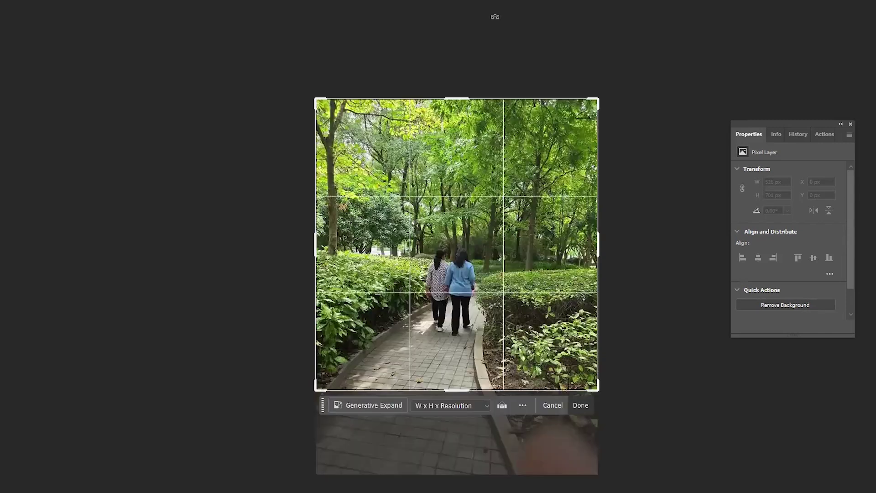
- Extend the crop frame of the portrait copy above and to the right of the photo to add empty canvas there
{"action": "left_click_drag", "start_coordinate": [456, 96], "coordinate": [459, 49]}
{"action": "left_click_drag", "start_coordinate": [598, 244], "coordinate": [639, 249]}
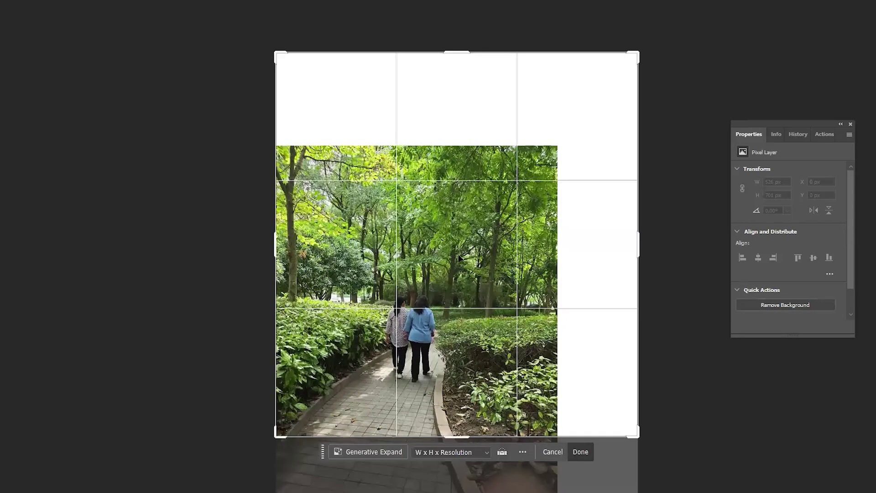
{"action": "left_click_drag", "start_coordinate": [458, 55], "coordinate": [456, 29]}
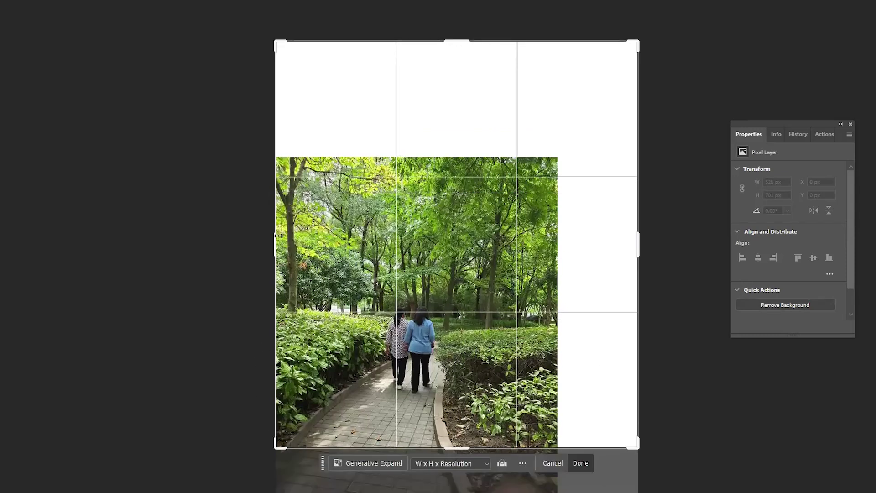
- Trim the crop's left side, fine-tune its top and bottom edges, and fill the empty canvas with Generative Expand without a prompt
{"action": "left_click_drag", "start_coordinate": [279, 240], "coordinate": [294, 242]}
{"action": "left_click_drag", "start_coordinate": [461, 42], "coordinate": [461, 71]}
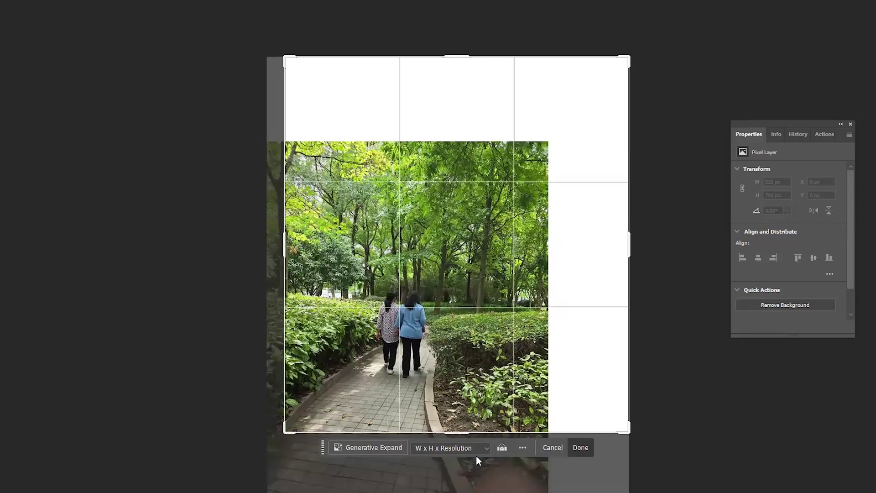
{"action": "left_click_drag", "start_coordinate": [455, 433], "coordinate": [456, 458]}
{"action": "left_click_drag", "start_coordinate": [458, 45], "coordinate": [458, 44]}
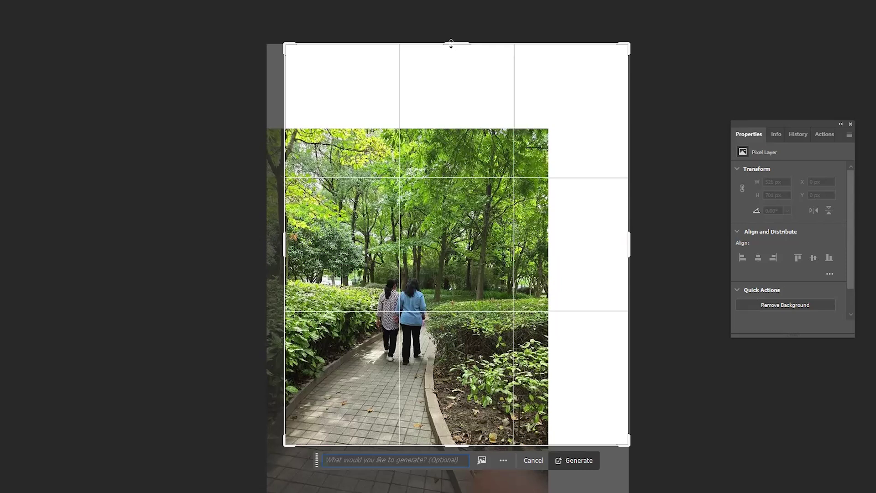
{"action": "left_click_drag", "start_coordinate": [451, 41], "coordinate": [451, 36]}
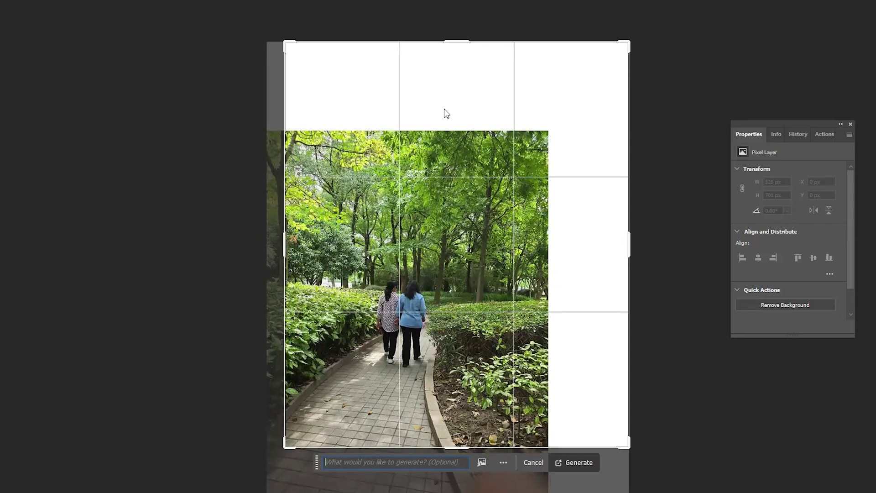
{"action": "key", "text": "Return"}
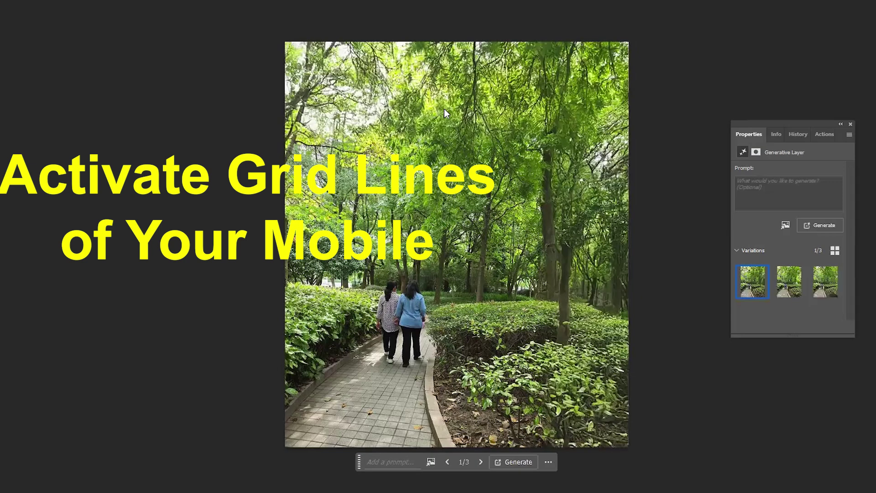
- Compare the three generated variations of the portrait image and keep the third one
{"action": "left_click", "coordinate": [787, 286]}
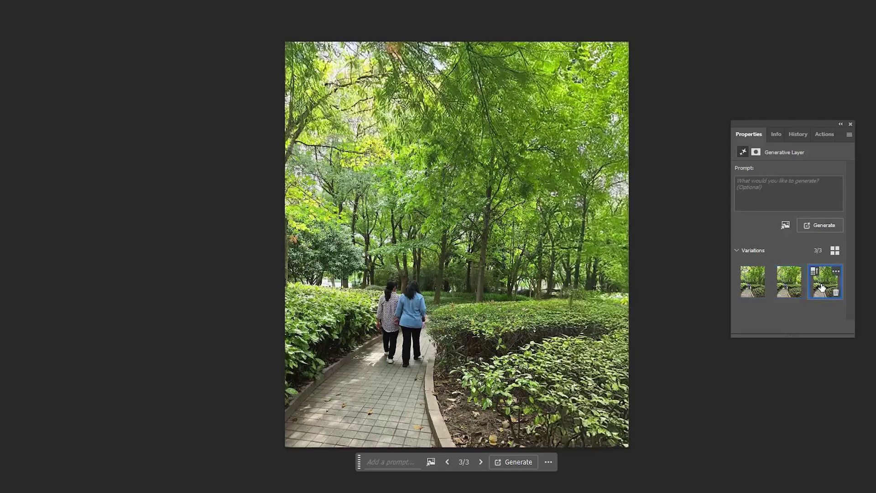
{"action": "left_click", "coordinate": [782, 288]}
{"action": "left_click", "coordinate": [751, 291]}
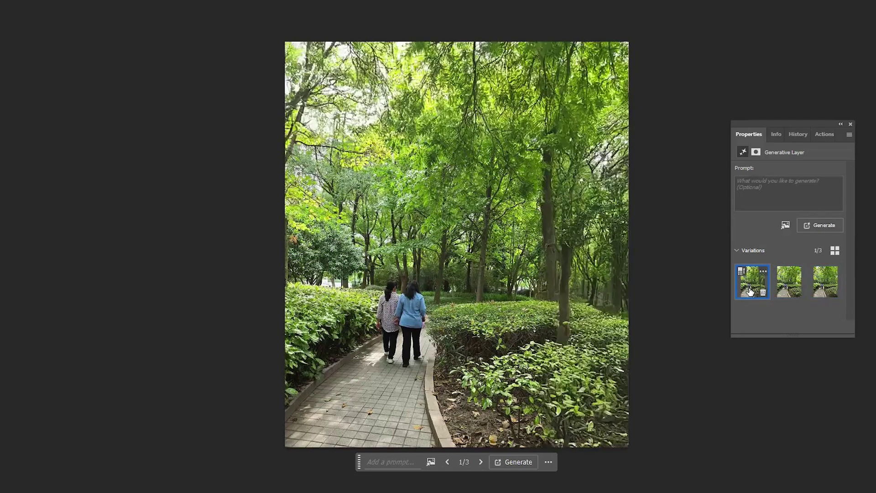
{"action": "left_click", "coordinate": [786, 287]}
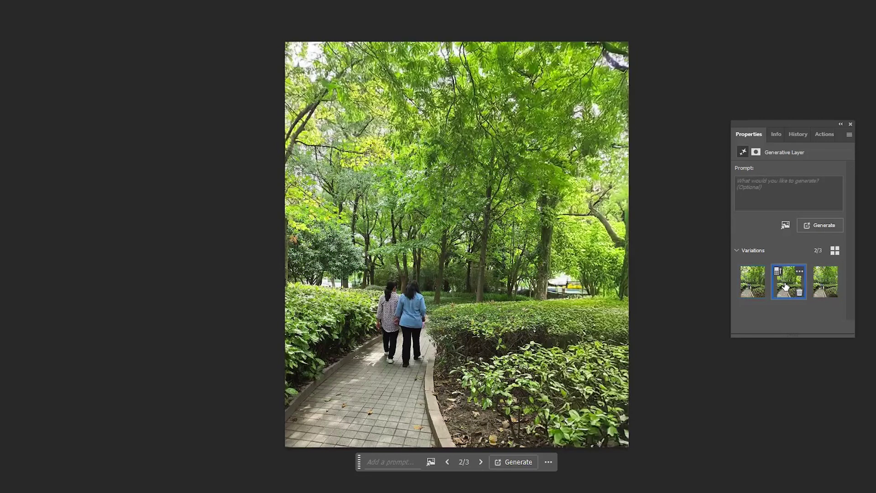
{"action": "left_click", "coordinate": [825, 283]}
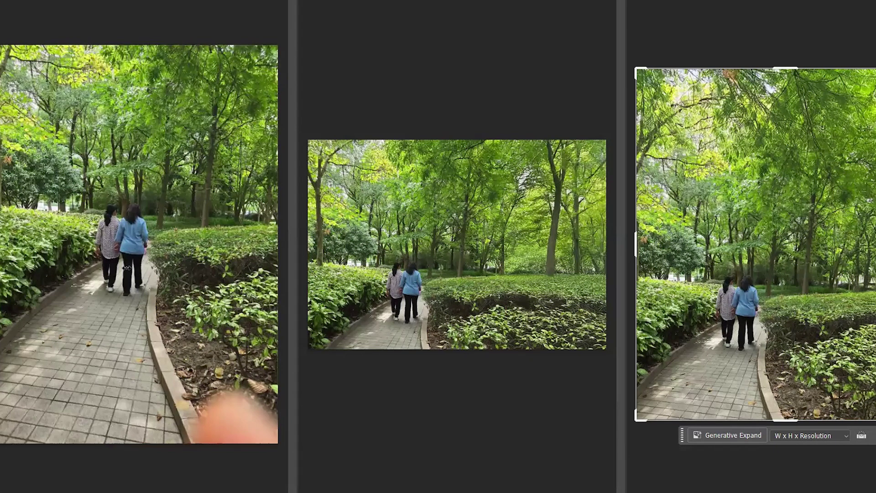
- Activate the original photo in the side-by-side comparison and show its rule-of-thirds crop grid
{"action": "left_click", "coordinate": [66, 120]}
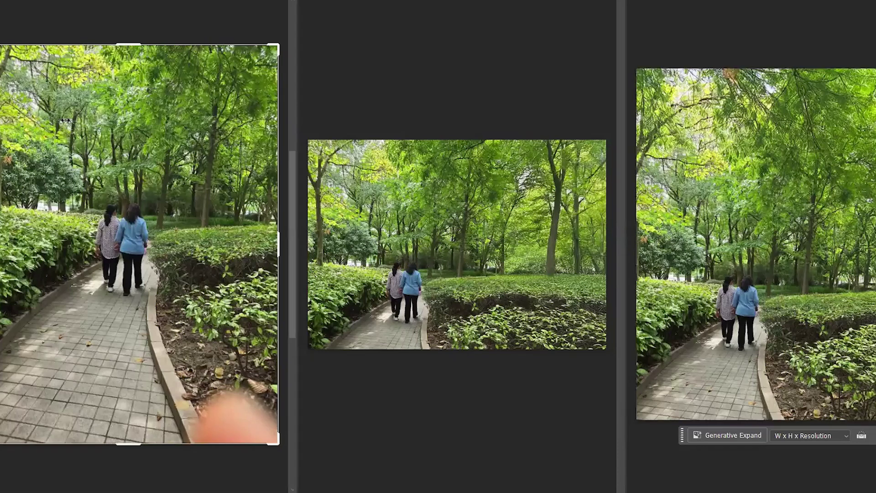
{"action": "left_click", "coordinate": [123, 135]}
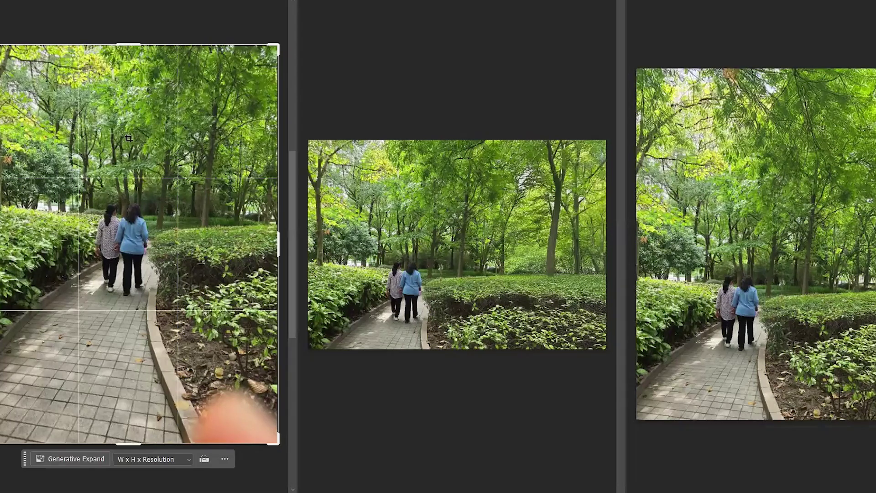